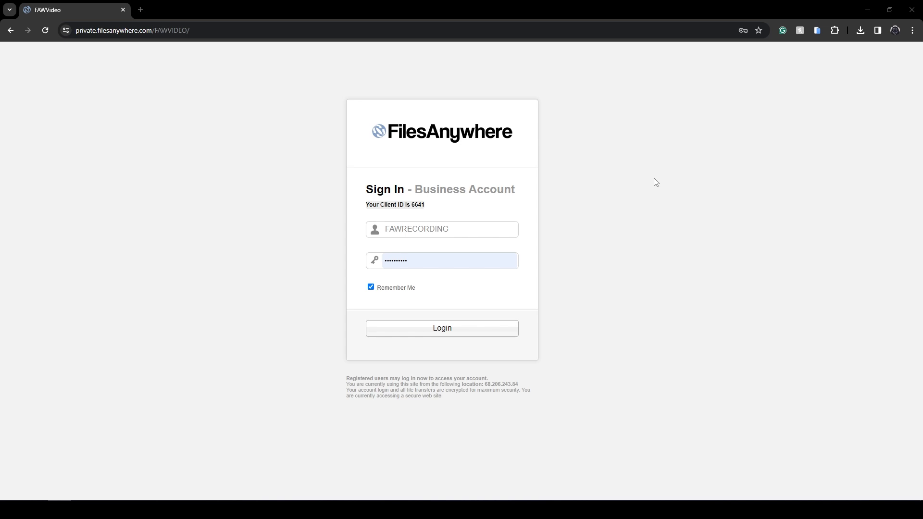
Step: Sign in to the business account and bring up the available actions for the Documents folder
left_click(457, 329)
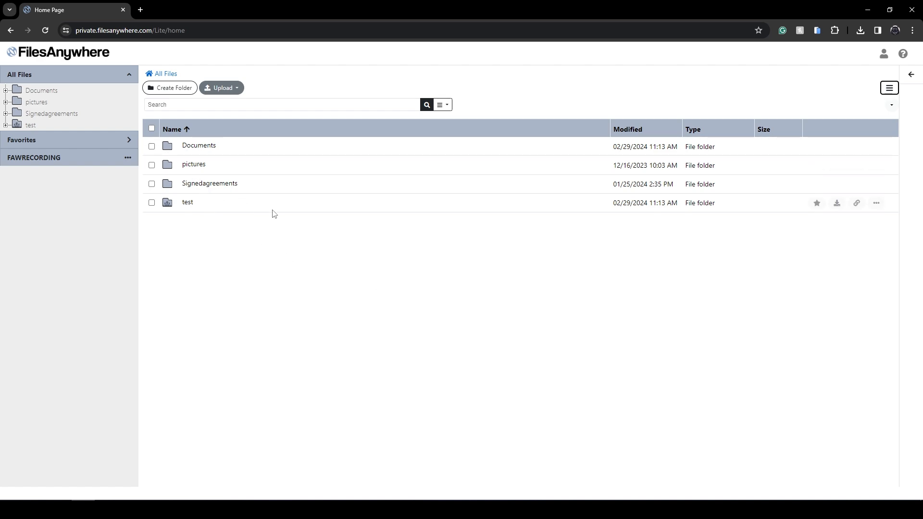
left_click(152, 147)
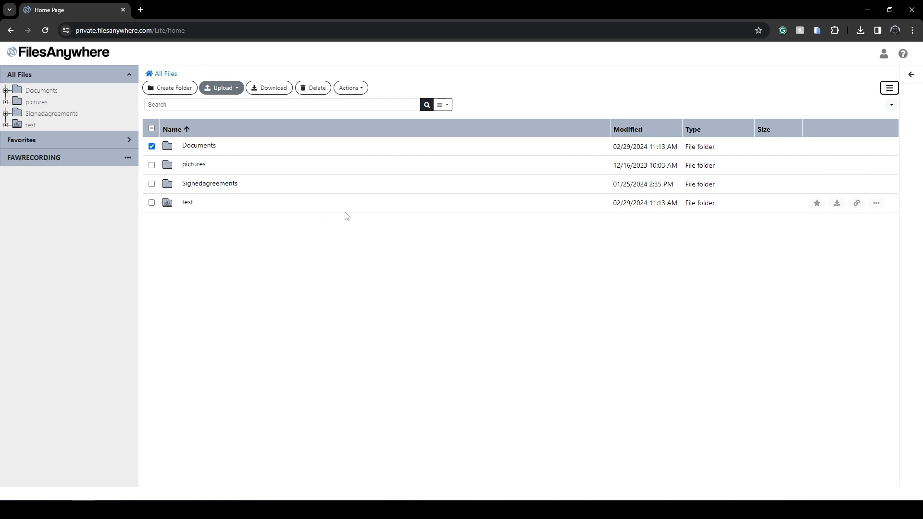
left_click(362, 93)
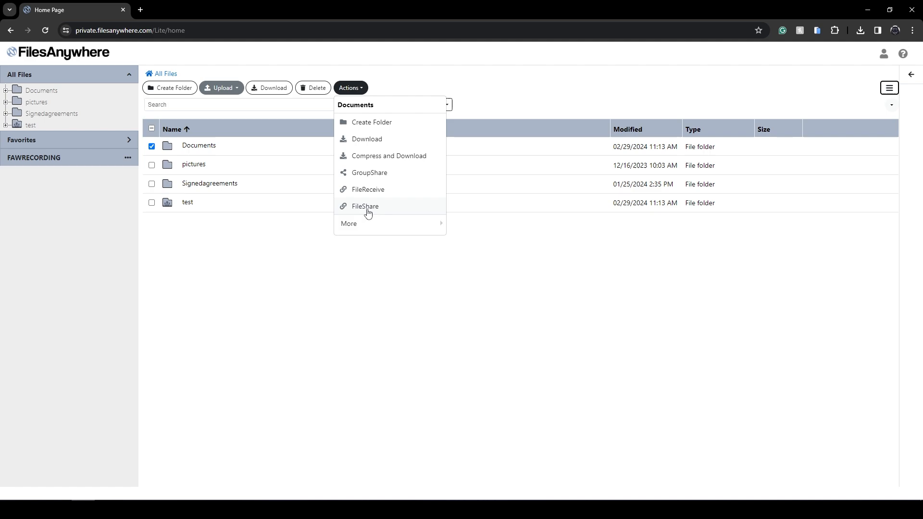
right_click(253, 150)
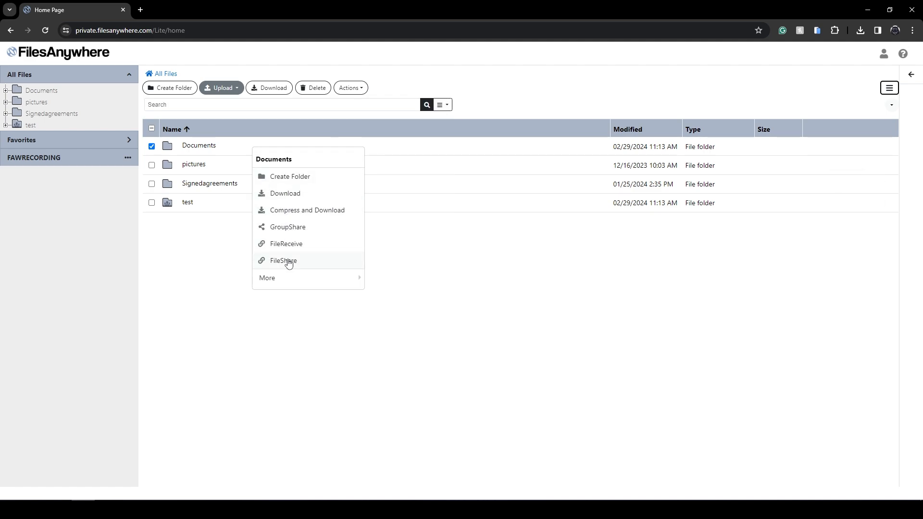
mouse_move(758, 151)
left_click(877, 149)
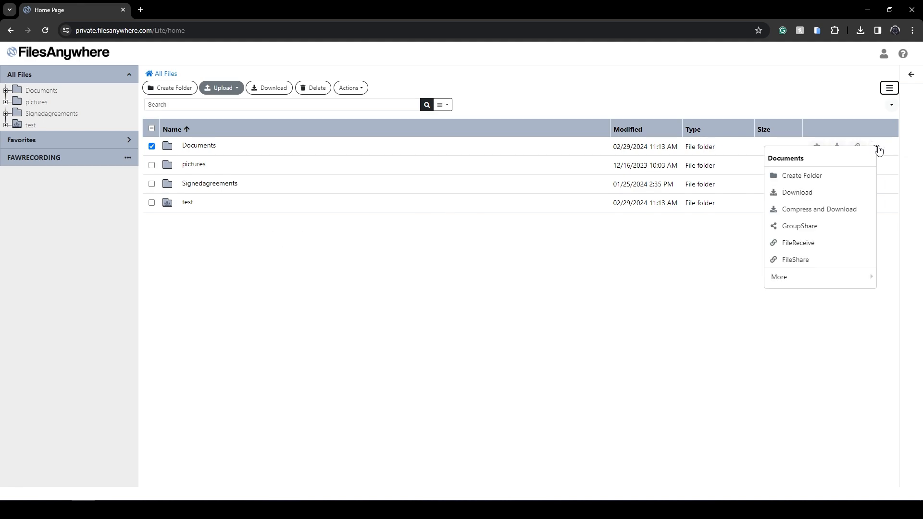
Step: Create a general FileShare link for the Documents folder without entering recipients, and try the link
left_click(819, 262)
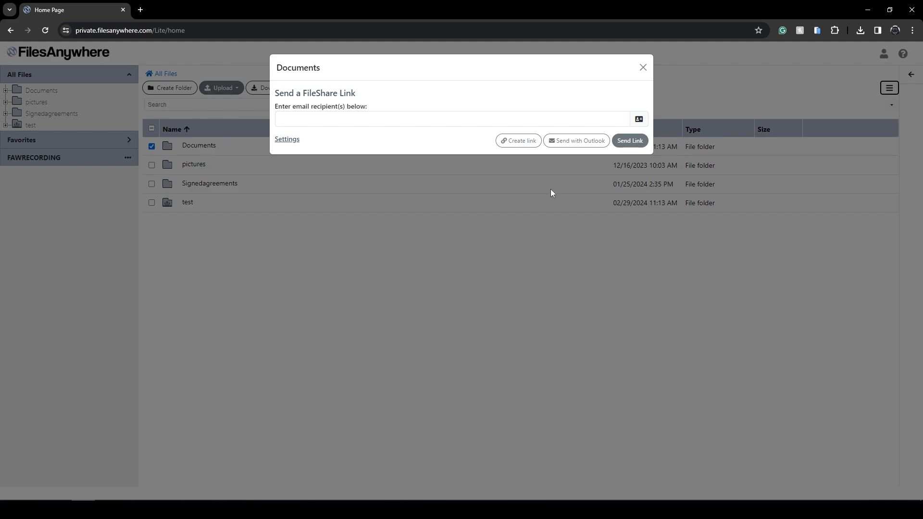
left_click(520, 142)
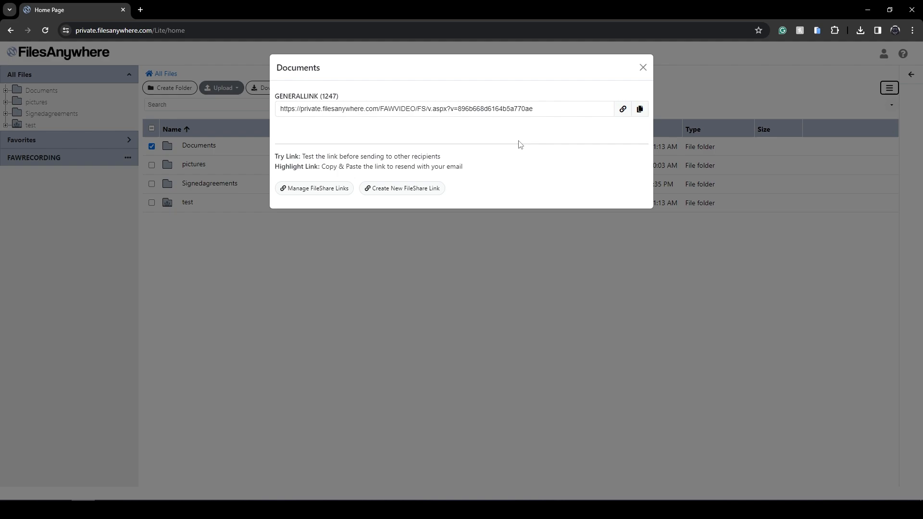
left_click(624, 115)
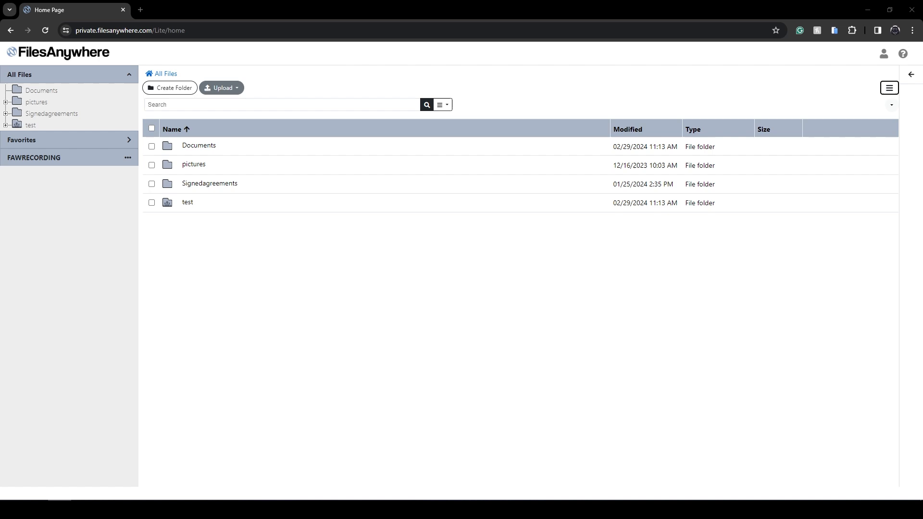
Step: Open the Documents folder and start a FileShare for test.pdf
left_click(201, 146)
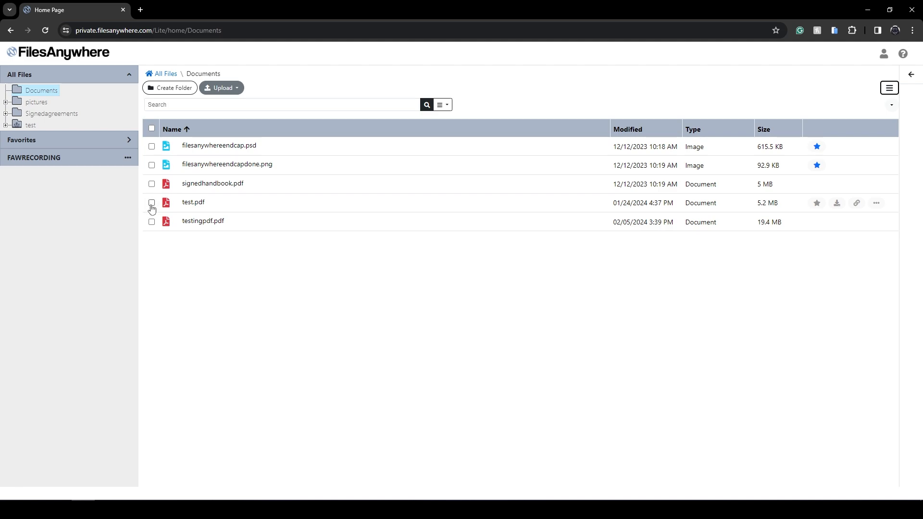
left_click(152, 203)
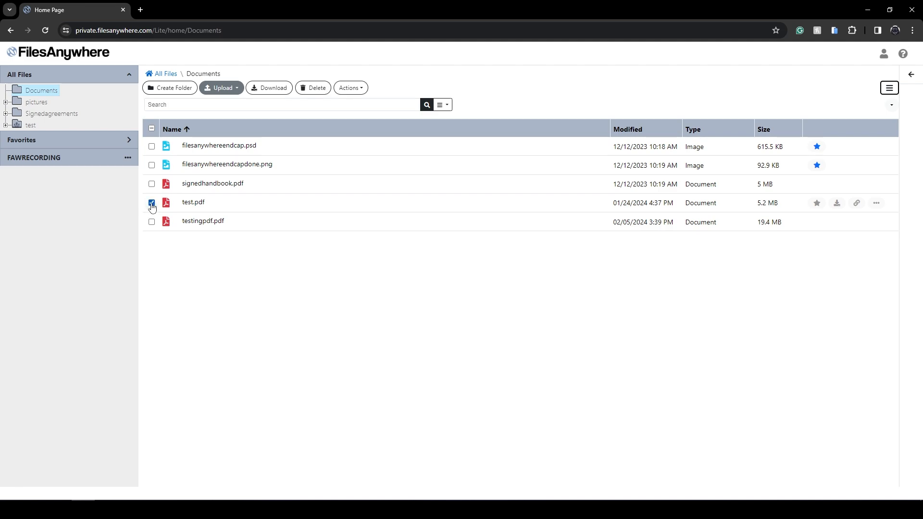
right_click(244, 203)
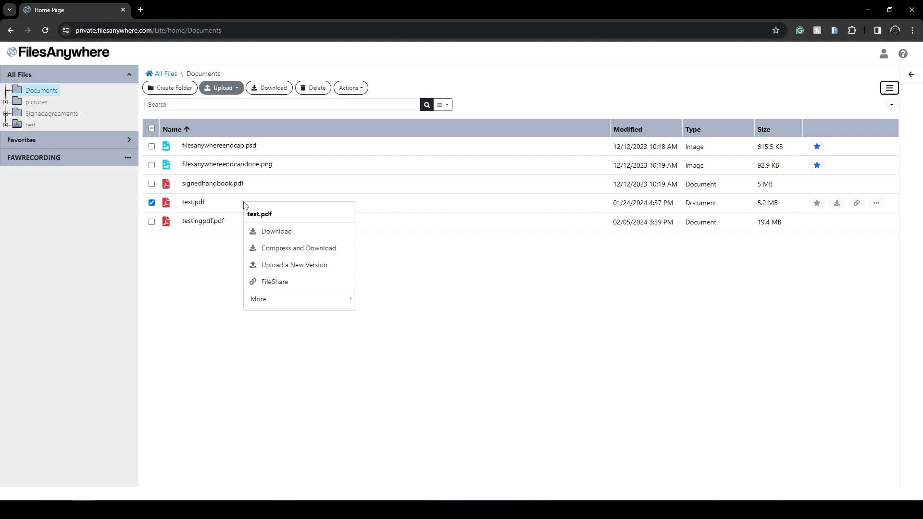
left_click(284, 284)
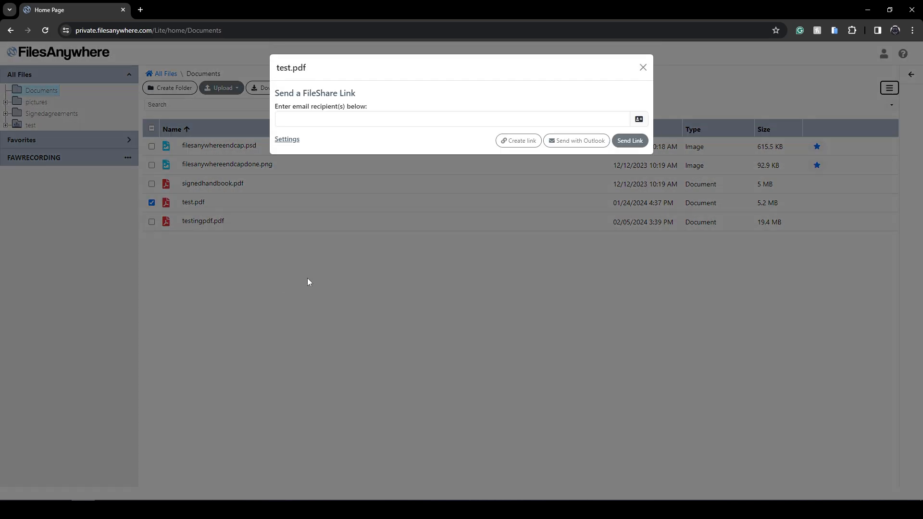
Step: Enter the recipient's email address for the test.pdf FileShare link
left_click(314, 118)
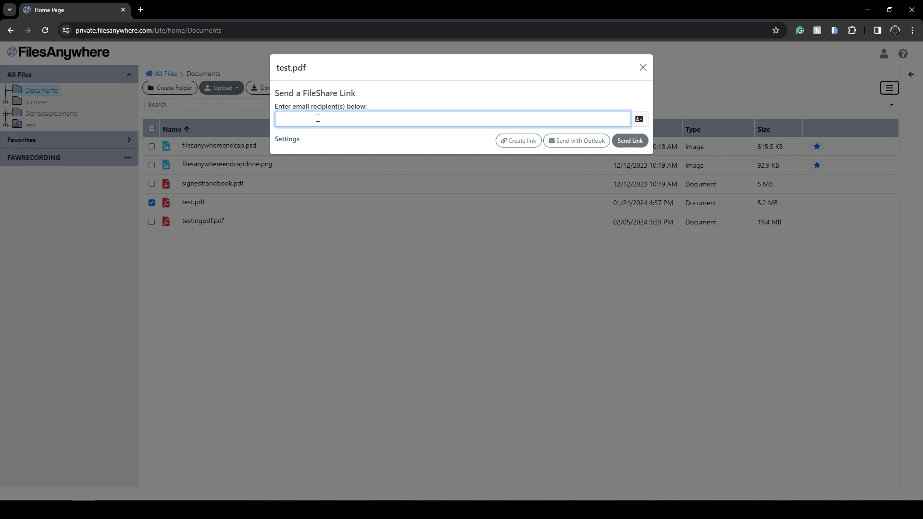
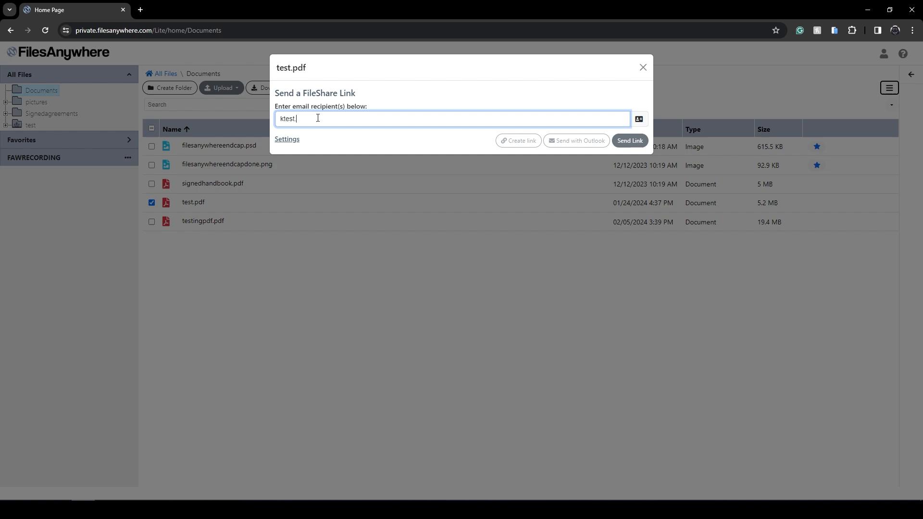
Step: Add both saved contacts from the address book to the recipients of the test.pdf link
left_click(640, 121)
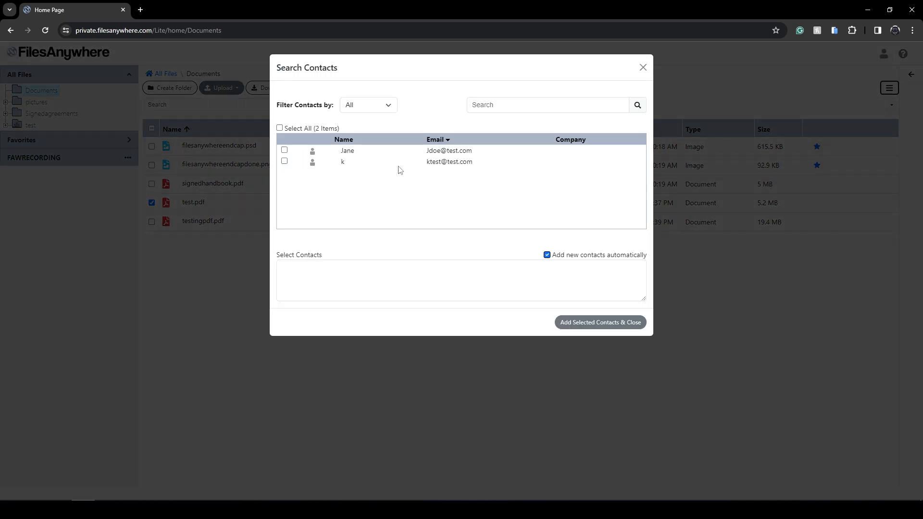
left_click(284, 150)
left_click(285, 162)
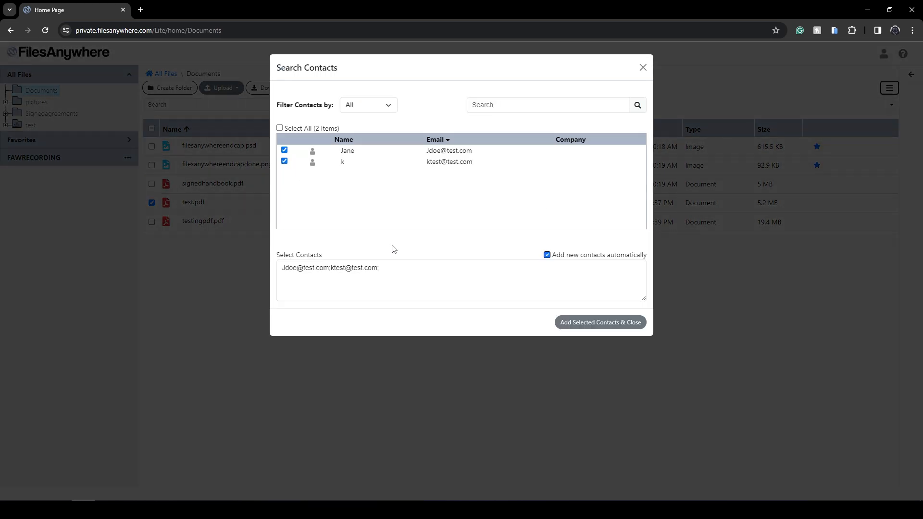
left_click(589, 323)
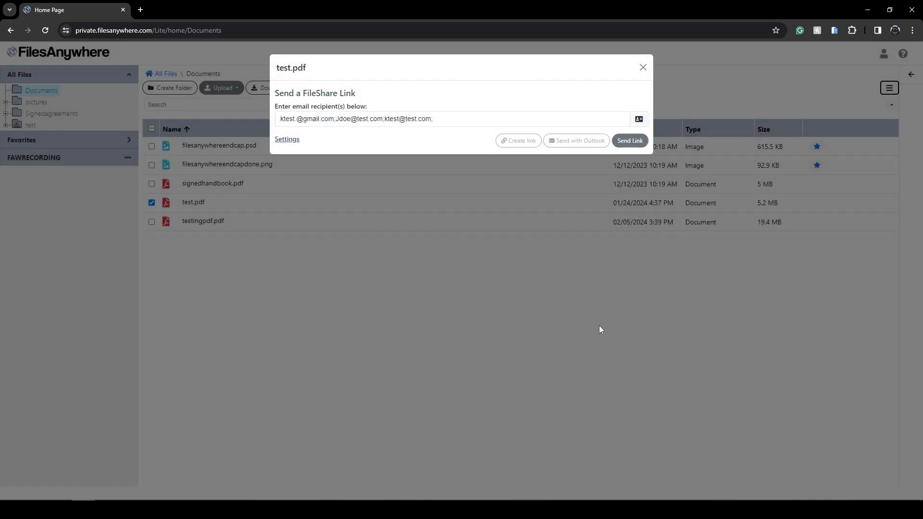
Step: Send the test.pdf FileShare link to all recipients and try the first recipient's link
left_click(640, 142)
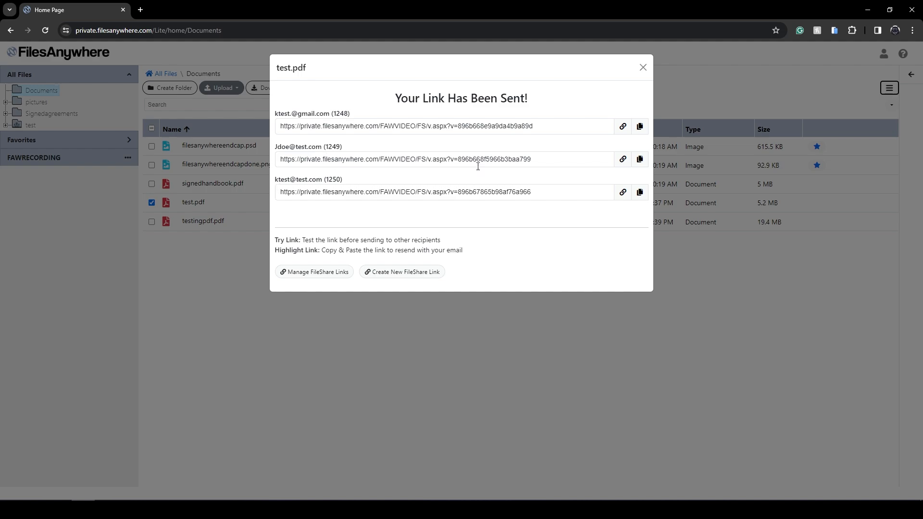
left_click(623, 126)
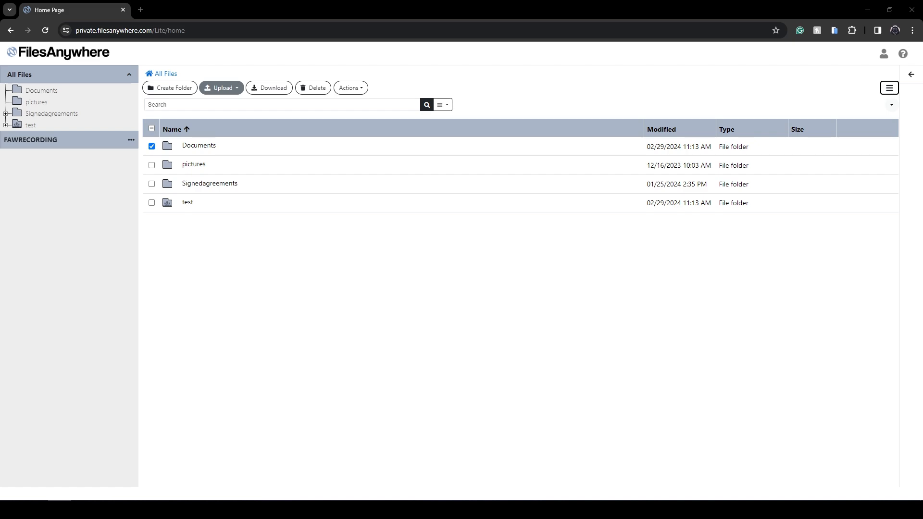
Step: Start a FileShare for the Documents folder and open the link's settings
right_click(204, 150)
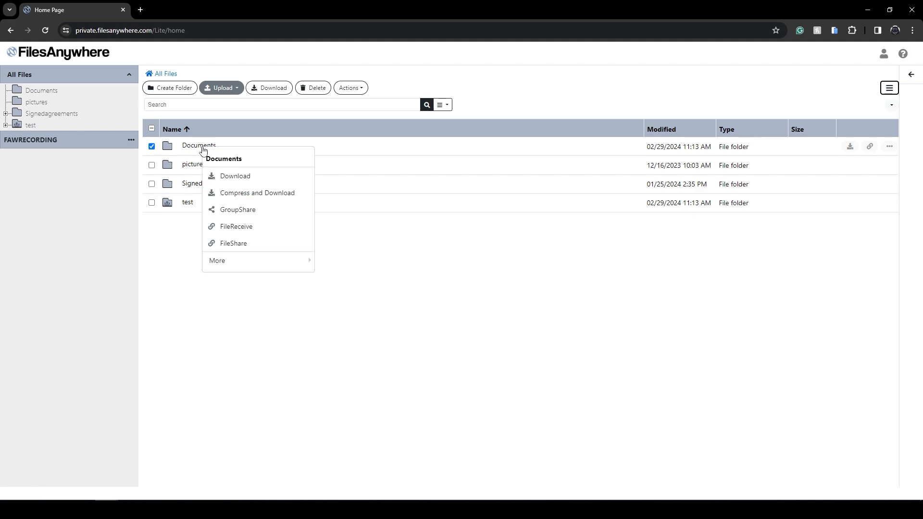
left_click(234, 244)
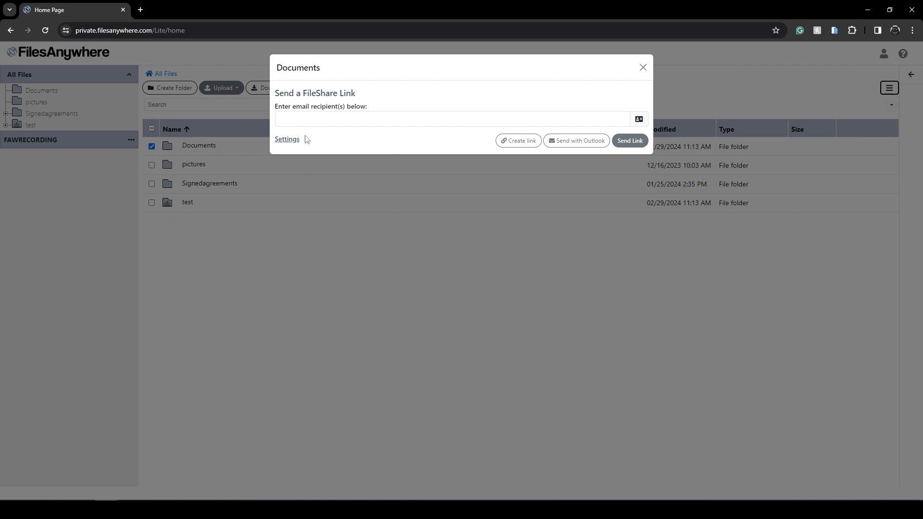
left_click(289, 142)
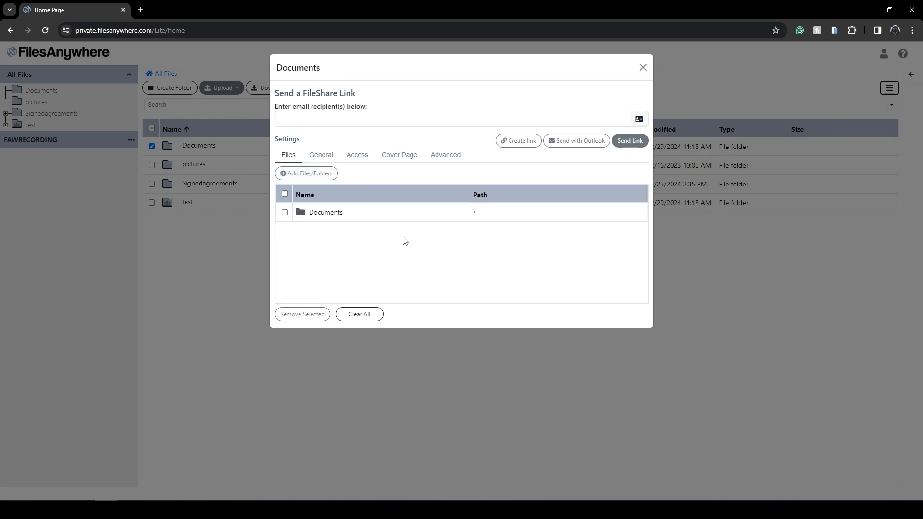
Step: Add the pictures folder to the items shared by the link, and remove it from the list again
left_click(307, 175)
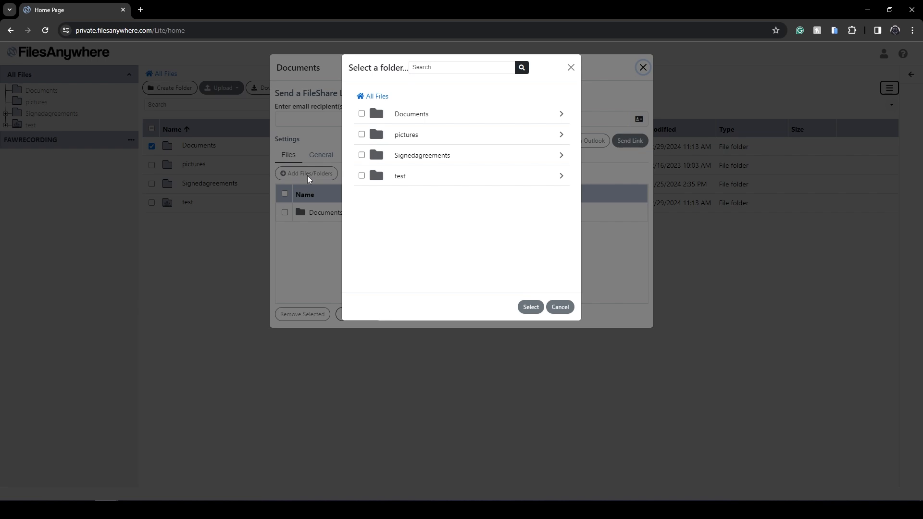
left_click(362, 135)
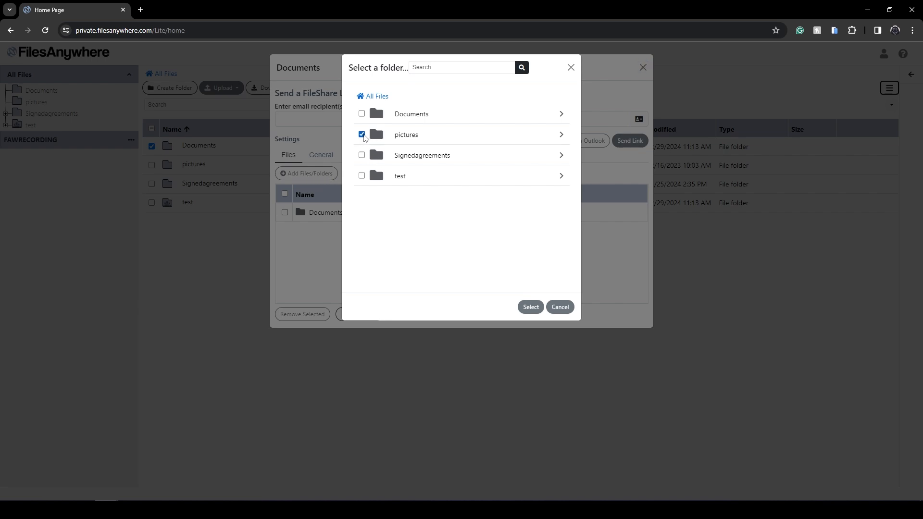
left_click(530, 308)
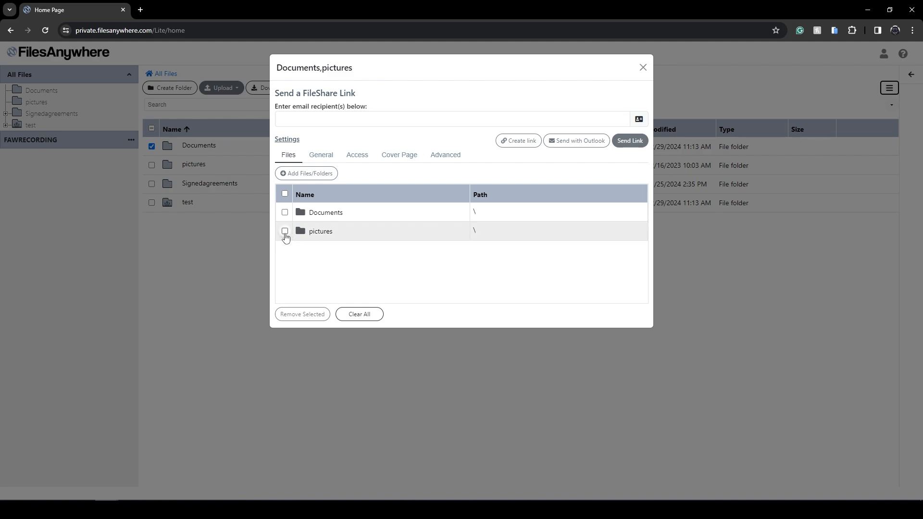
left_click(285, 232)
left_click(310, 316)
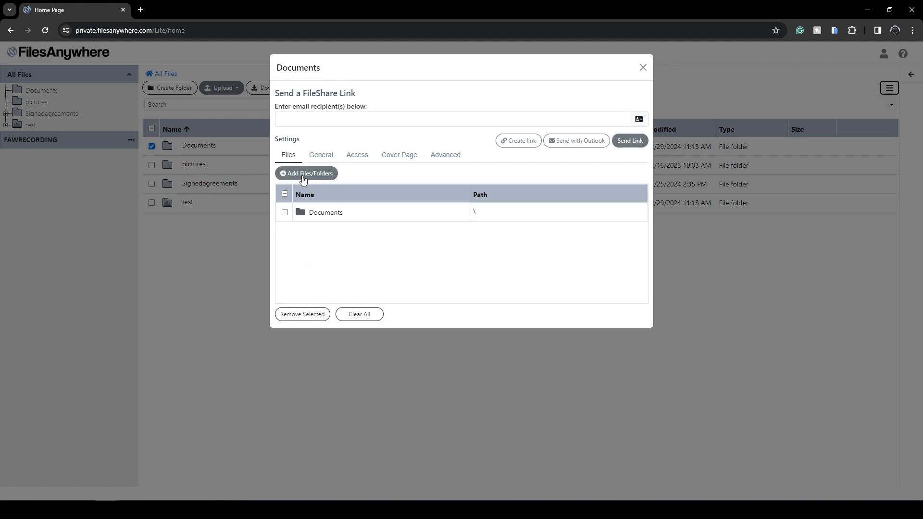
Step: Add Testing.pptx from the pictures folder to the items shared alongside the Documents folder
left_click(331, 173)
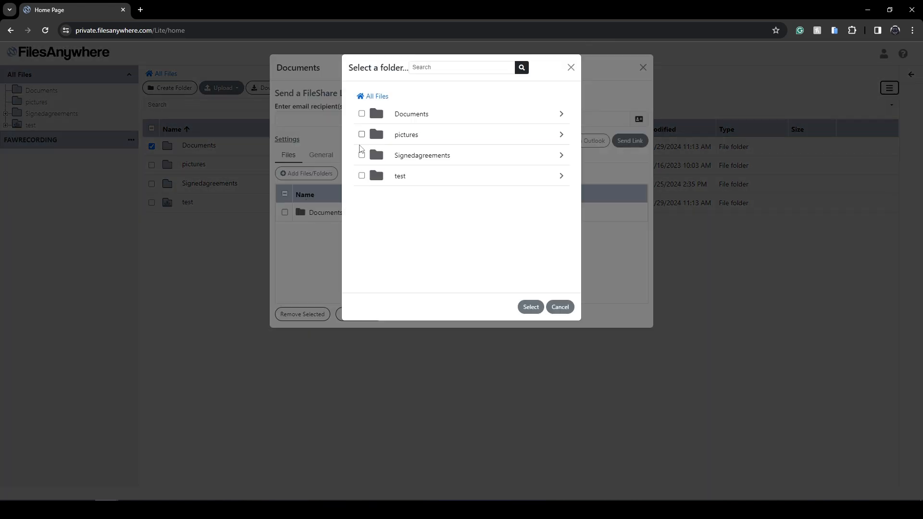
left_click(532, 140)
left_click(362, 114)
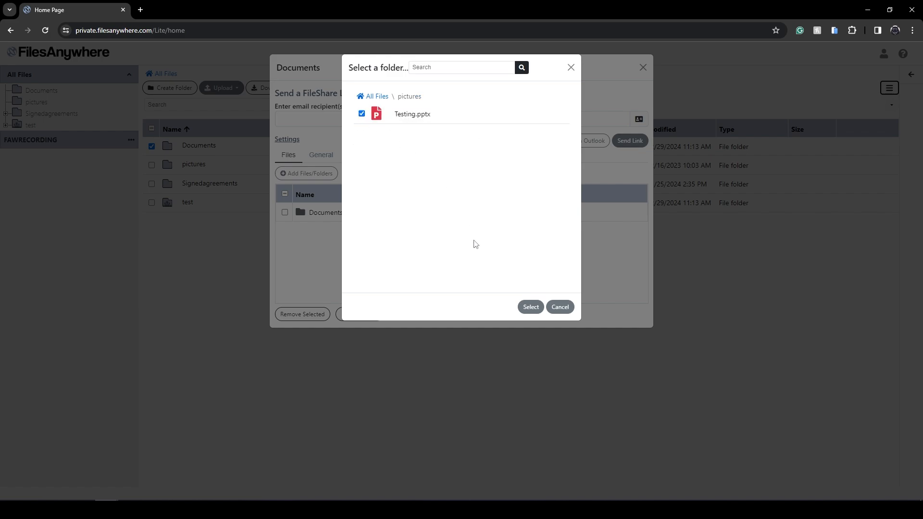
left_click(531, 306)
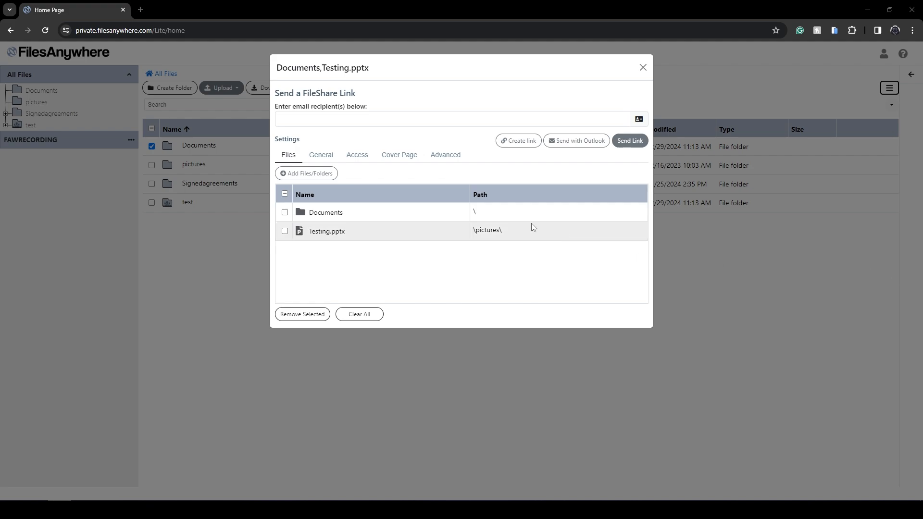
Step: Examine the link's general settings, including the security types and the link expiration choices
left_click(328, 160)
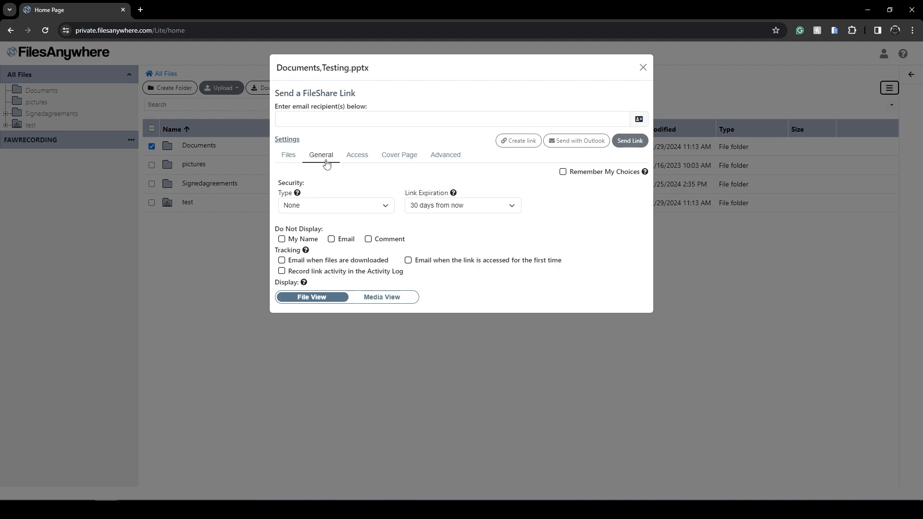
left_click(384, 207)
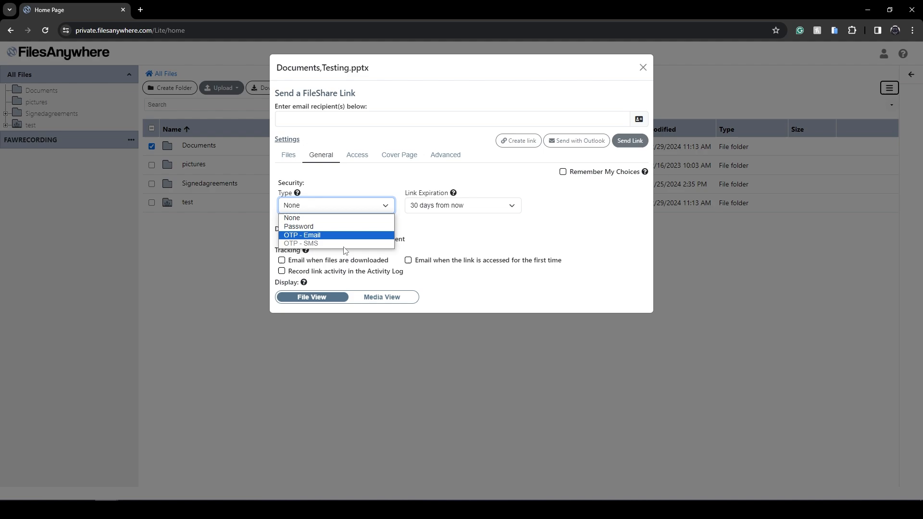
mouse_move(313, 248)
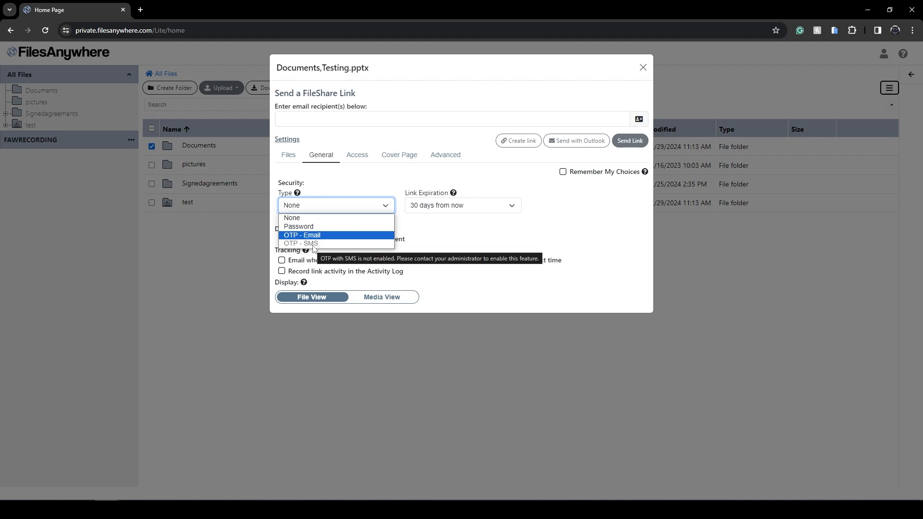
left_click(476, 210)
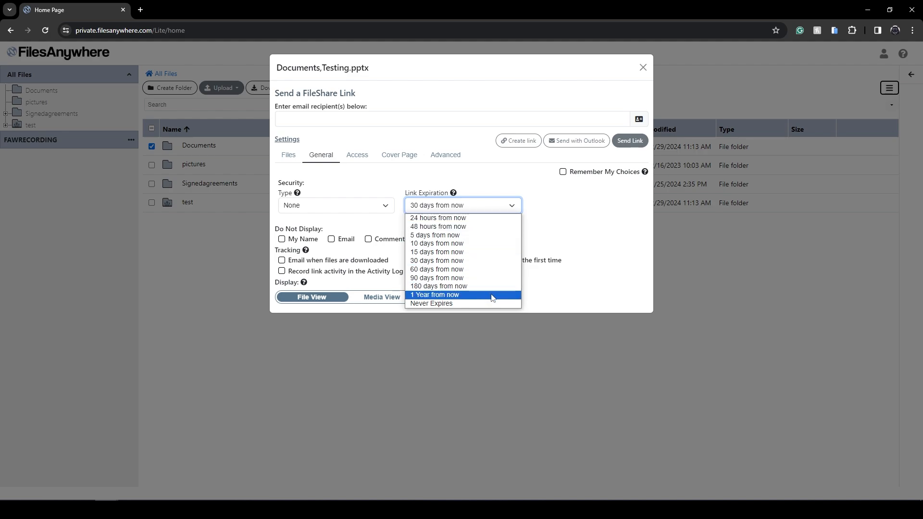
left_click(552, 237)
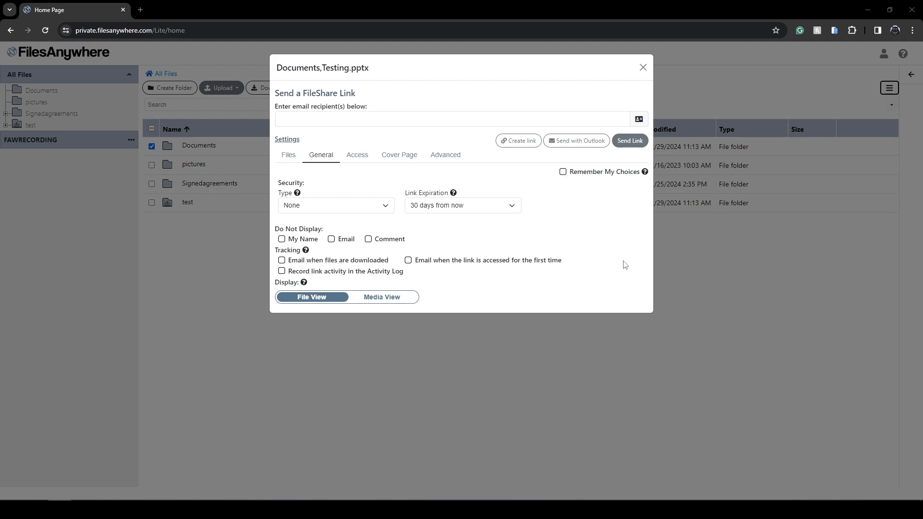
Step: Review the link's access settings and download limit choices, along with its cover page and advanced email settings
left_click(357, 161)
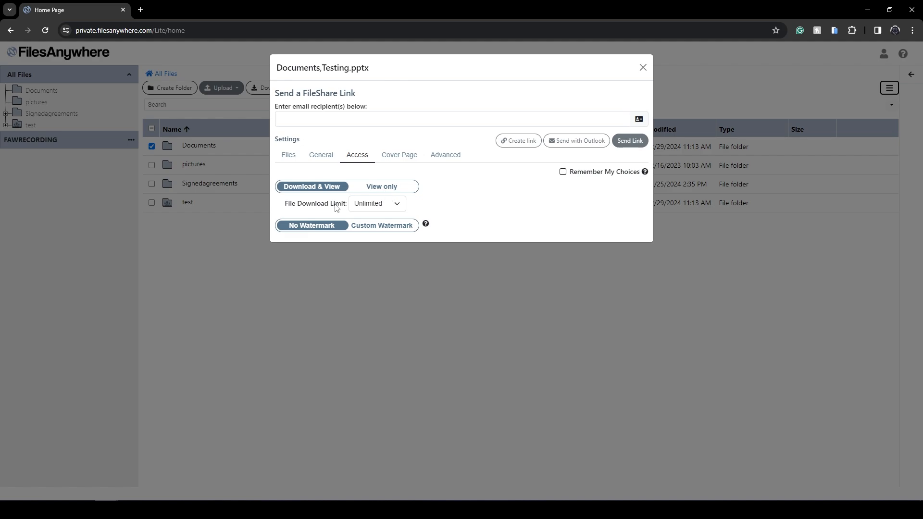
left_click(388, 208)
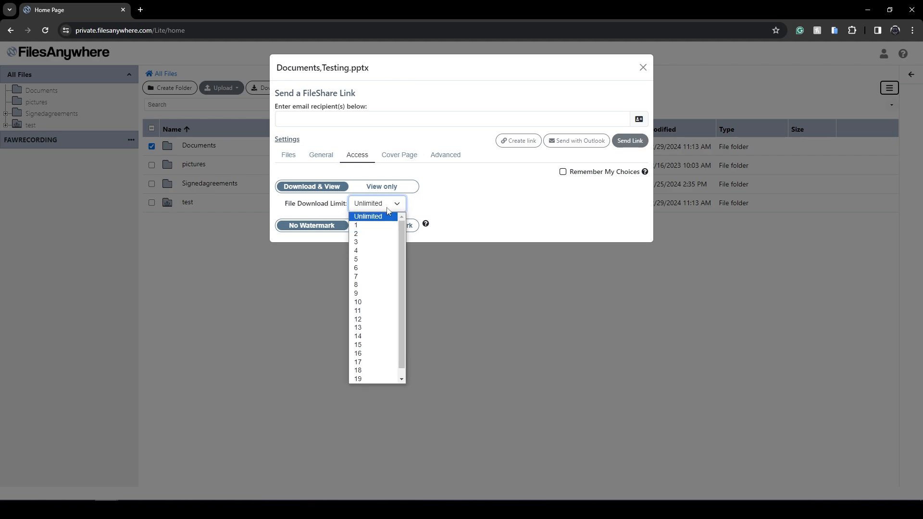
left_click(461, 227)
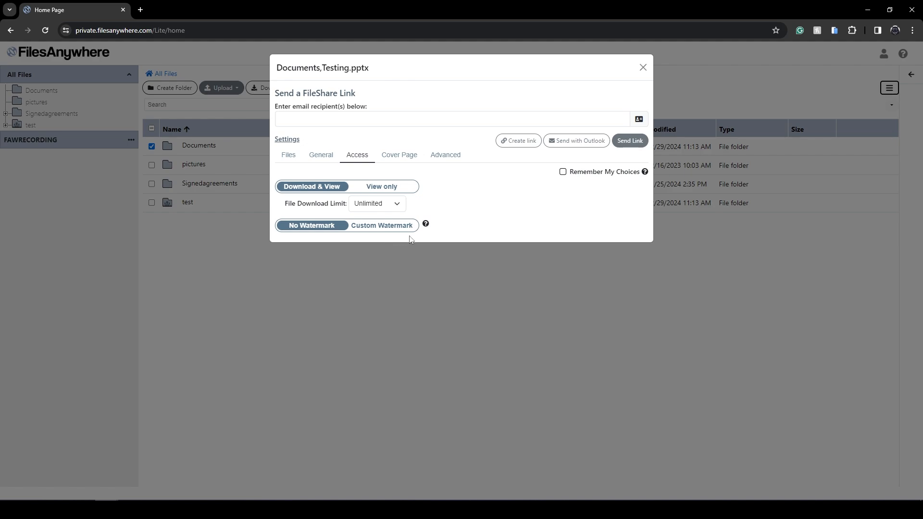
mouse_move(426, 227)
left_click(403, 156)
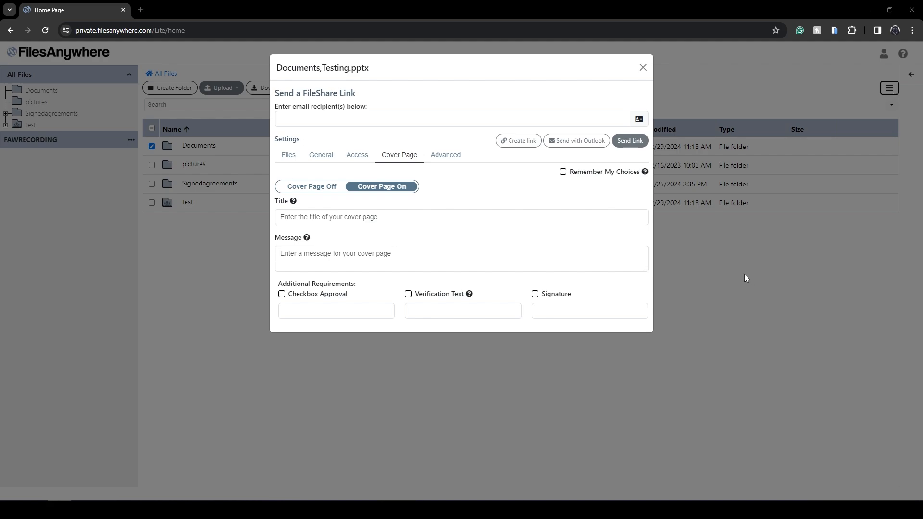
left_click(453, 160)
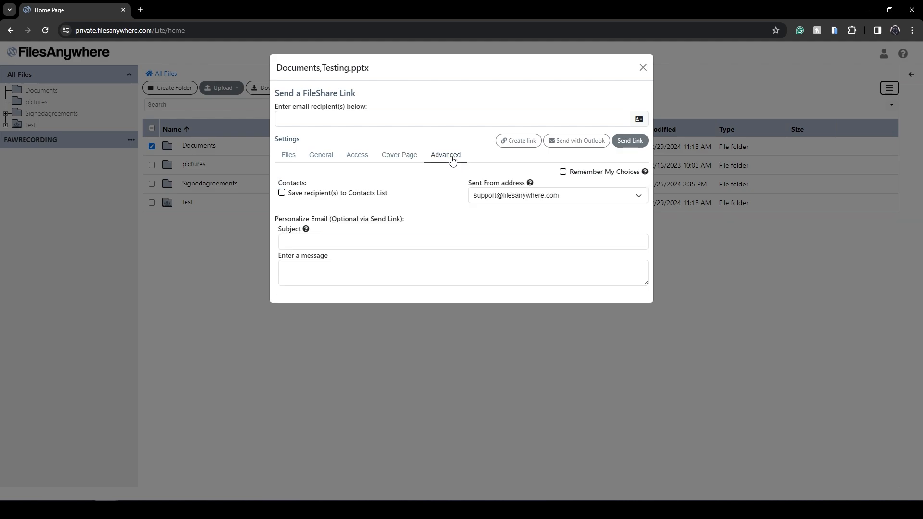